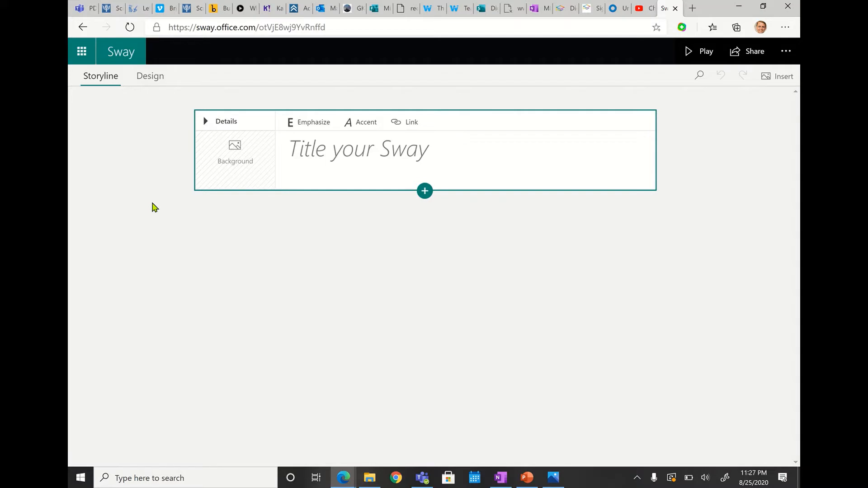
Step: Title the new Sway "Week of Sept 1st"
left_click(331, 152)
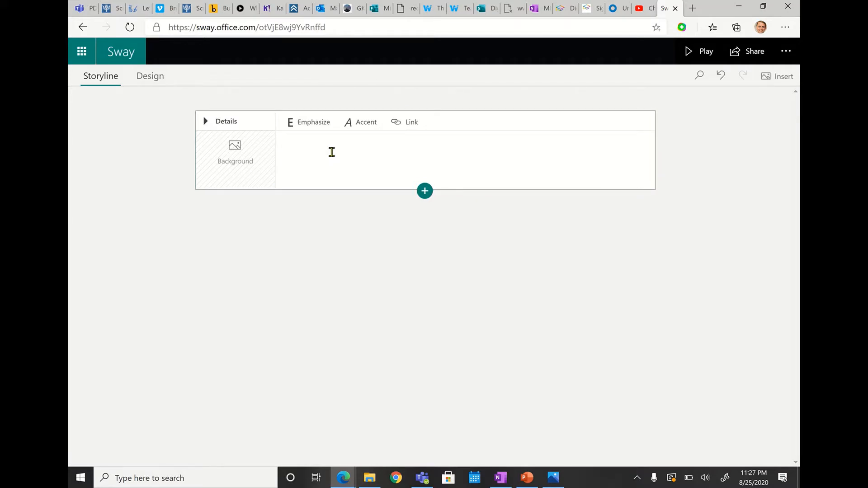
type("Week iof")
key("BackSpace")
key("BackSpace")
key("BackSpace")
type("of")
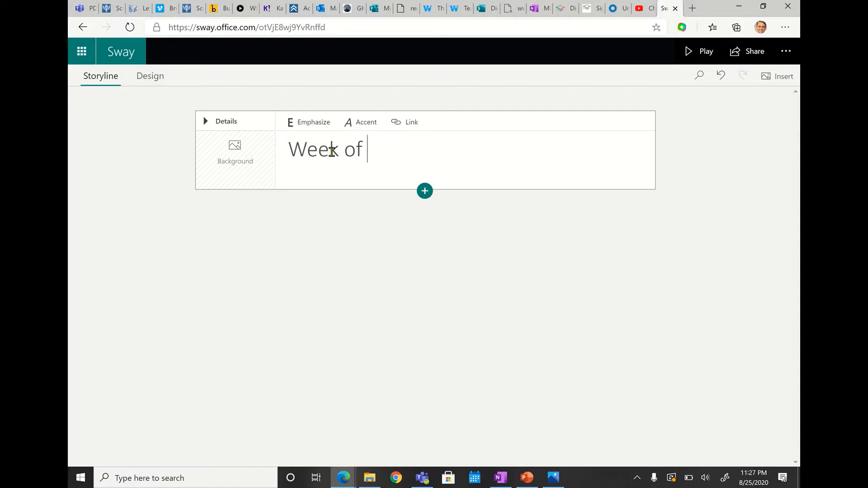
type(" Sept 1")
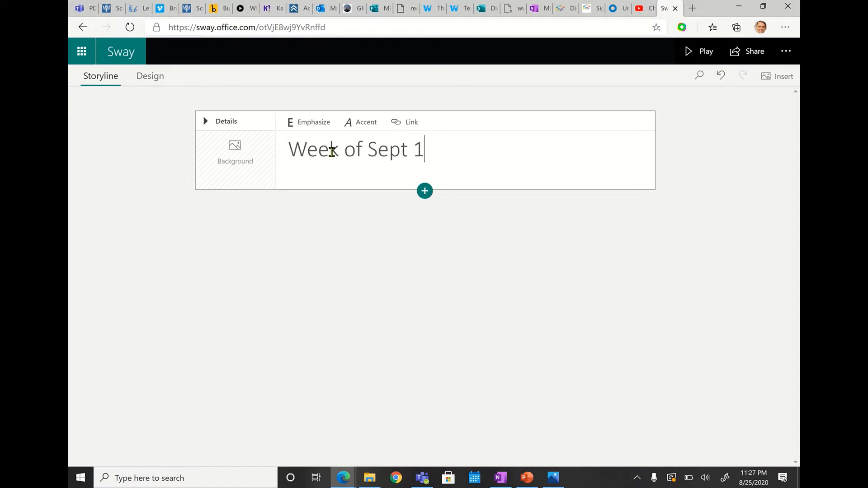
type("st")
Step: Examine the text, media and group content types that can be inserted below the title card
left_click(432, 188)
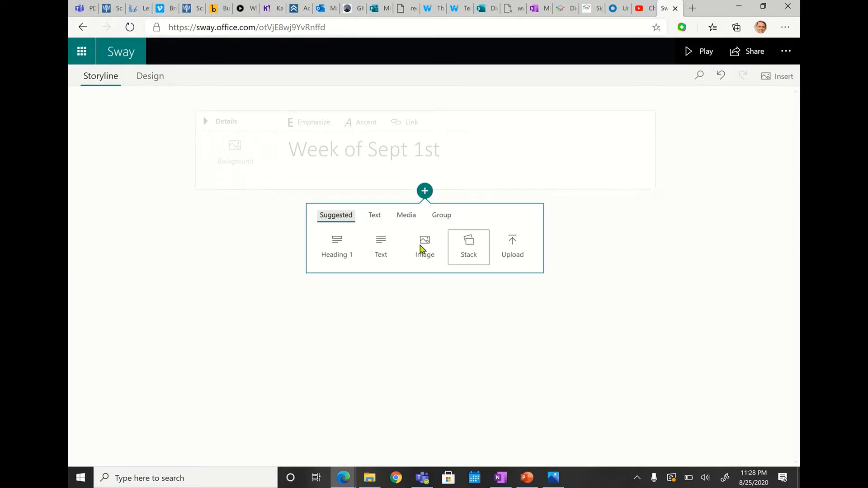
left_click(376, 216)
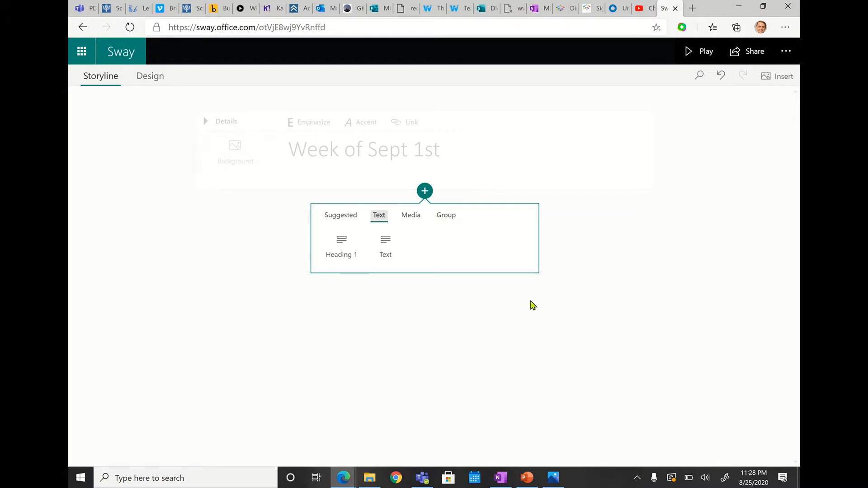
left_click(413, 219)
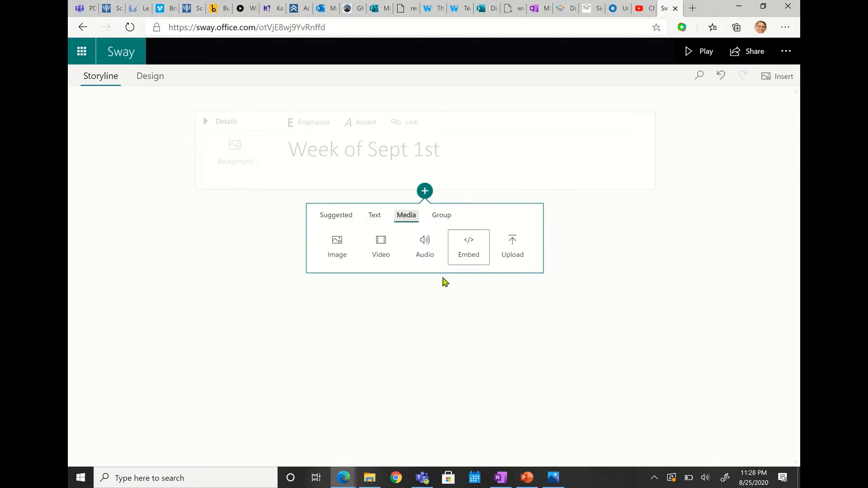
left_click(444, 220)
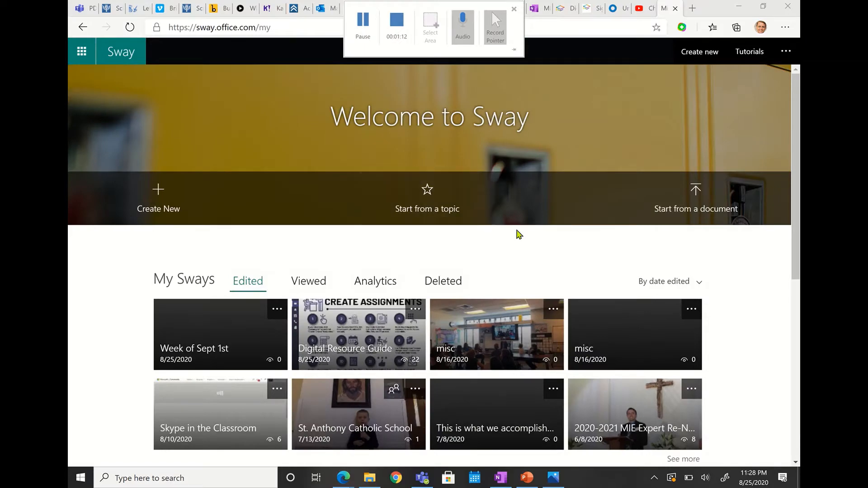
Step: Create a Sway outline from the topic "Alligators", choosing the suggestion "American alligator"
left_click(425, 206)
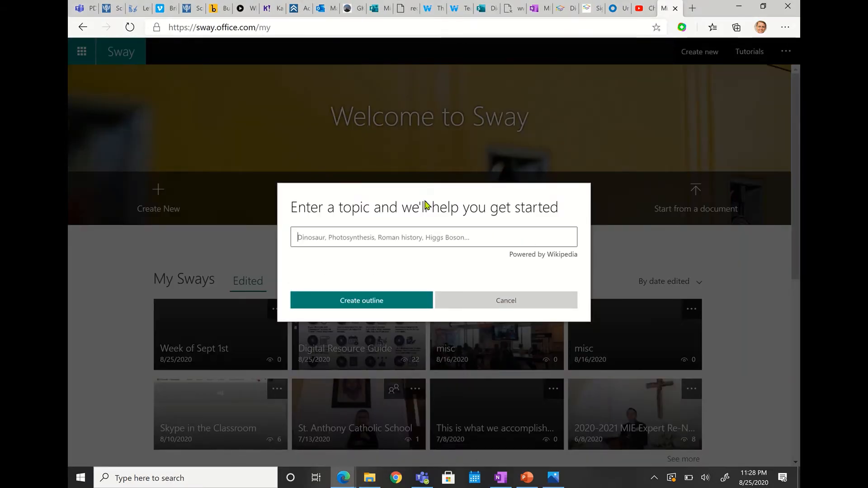
type("A")
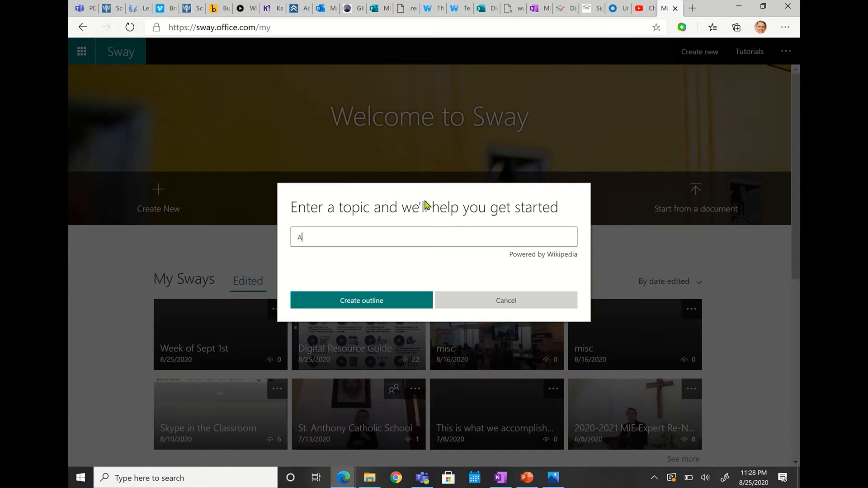
type("lligators")
left_click(383, 303)
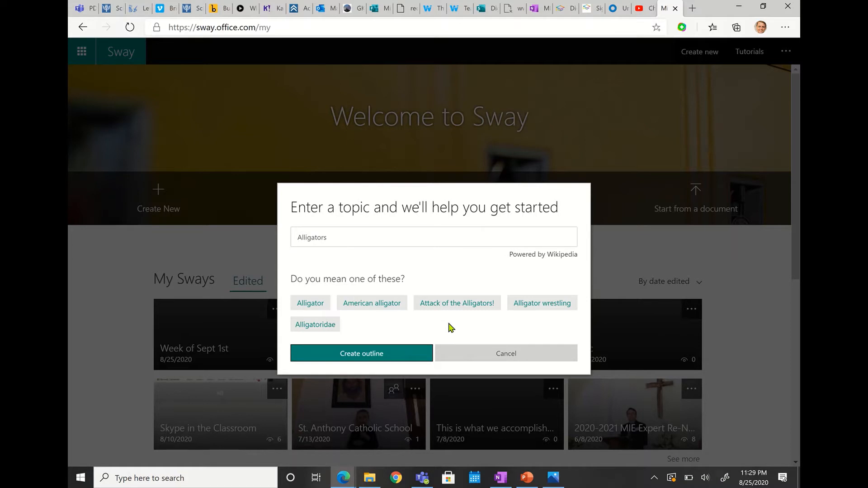
left_click(405, 304)
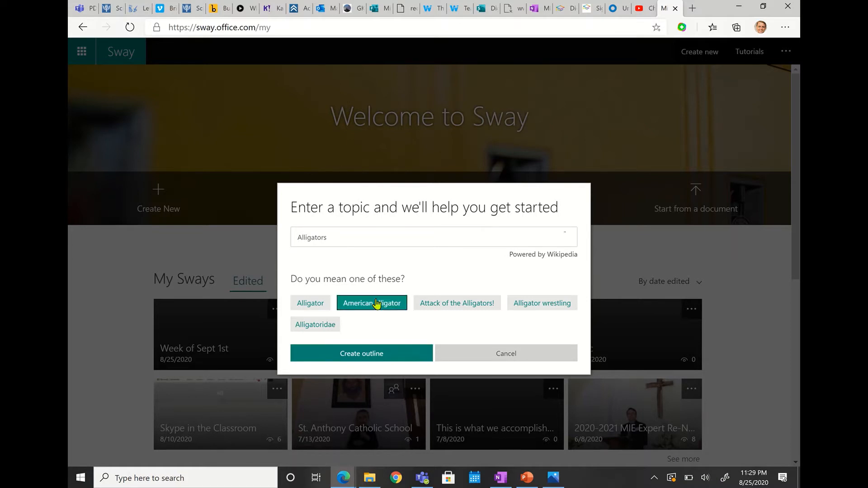
left_click(373, 357)
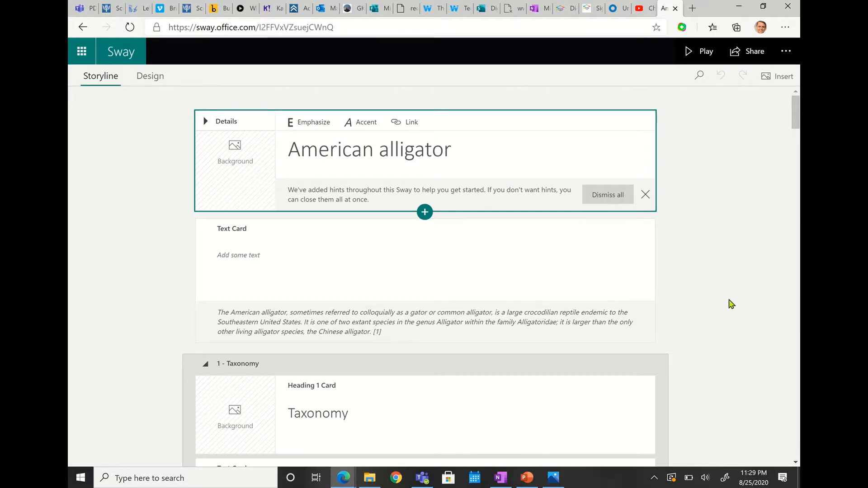
Step: Review the generated American alligator storyline, including its section headings, image cards and text hints
scroll(731, 303, "down", 15)
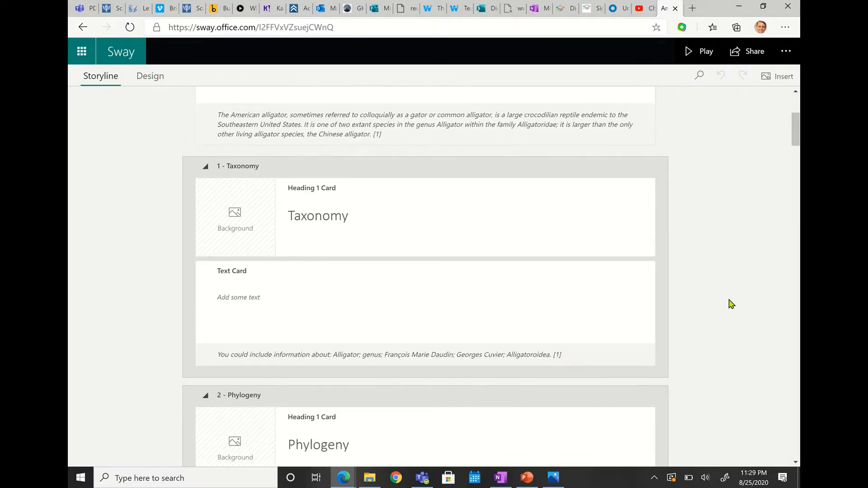
scroll(731, 304, "down", 10)
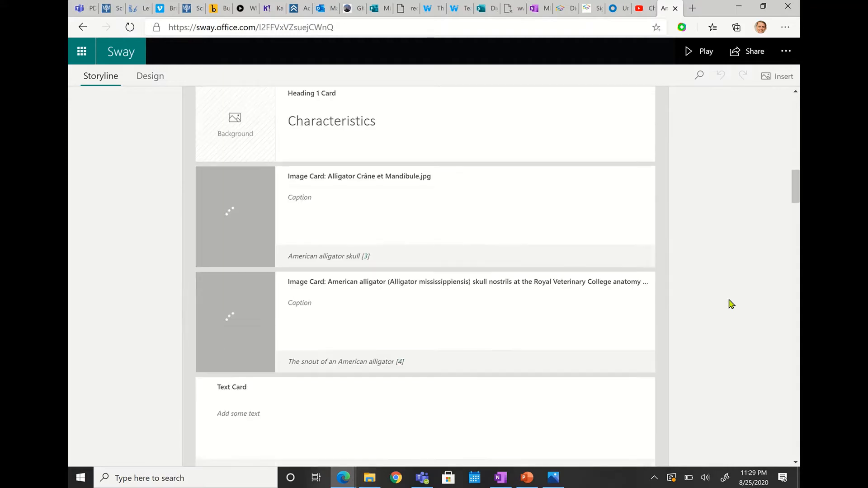
scroll(731, 304, "up", 2)
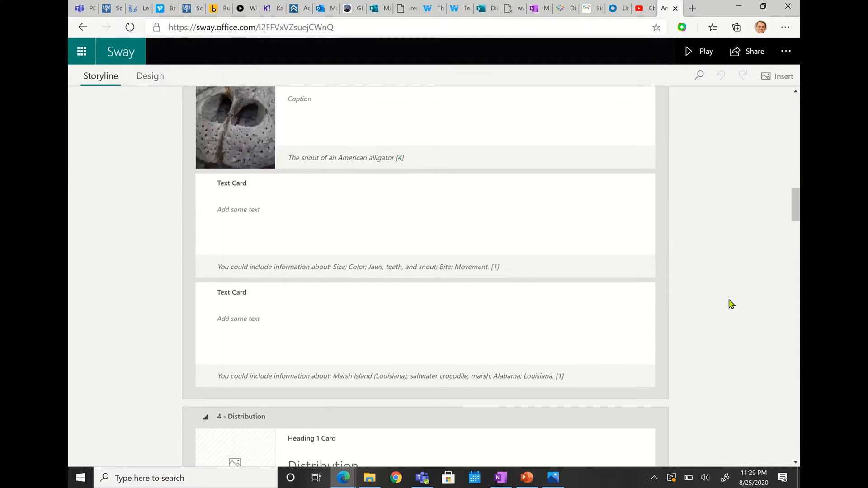
scroll(732, 304, "up", 3)
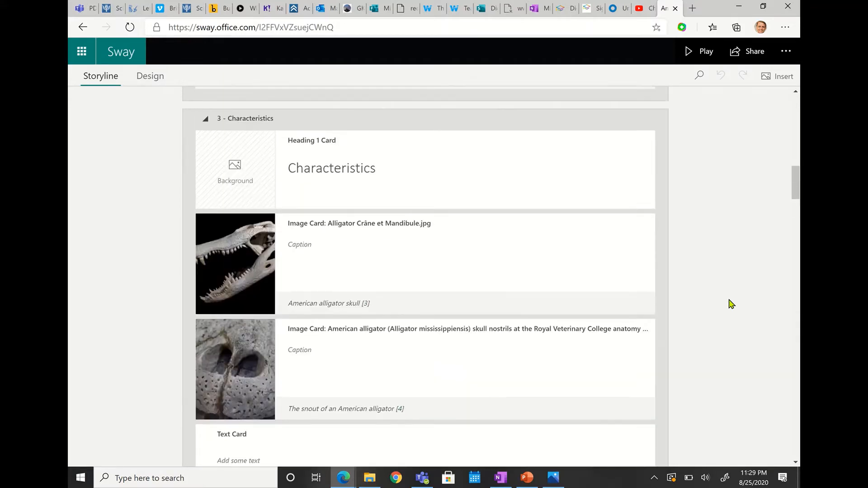
scroll(732, 304, "up", 15)
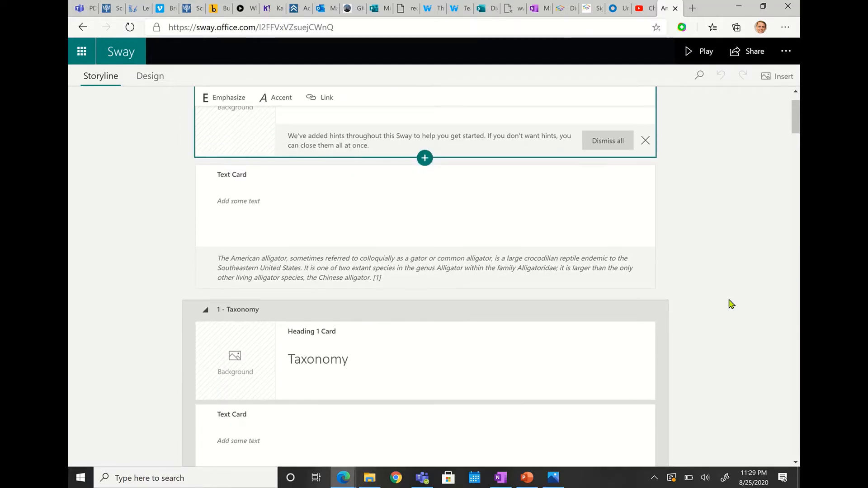
scroll(731, 304, "up", 1)
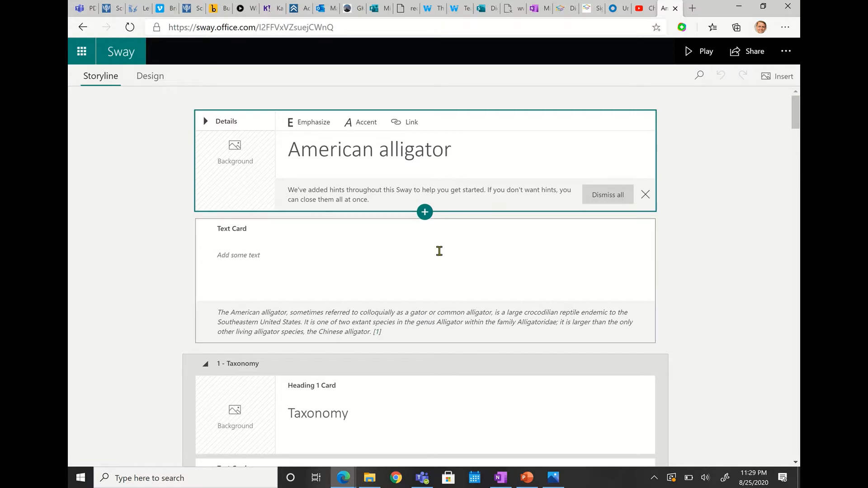
left_click(390, 256)
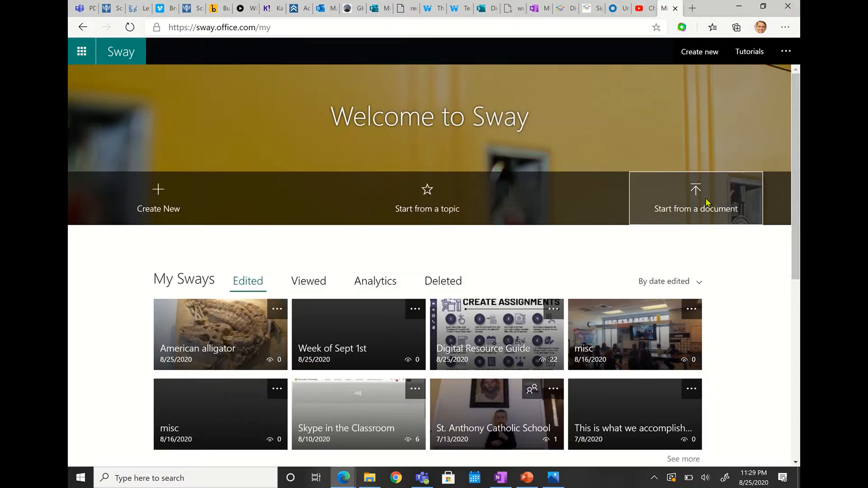
Step: Start a new Sway from the Word document "Digital Resource Guide" in the St. Anthony School OneDrive folder
left_click(705, 199)
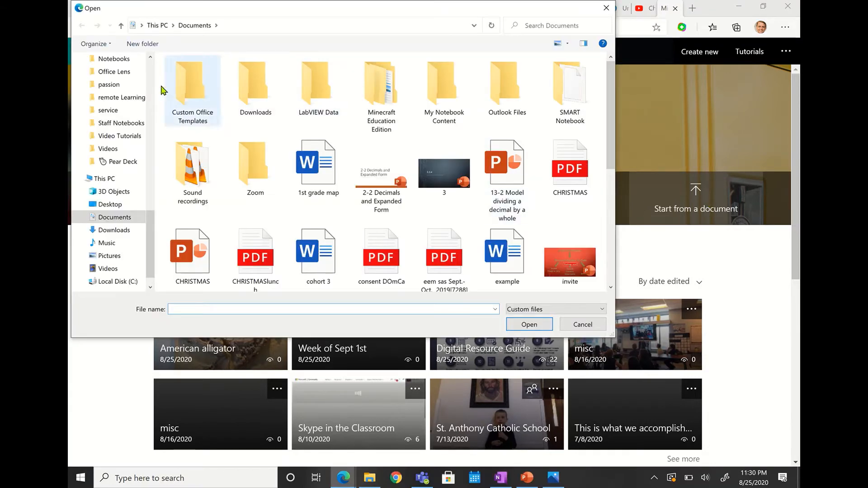
scroll(120, 132, "up", 10)
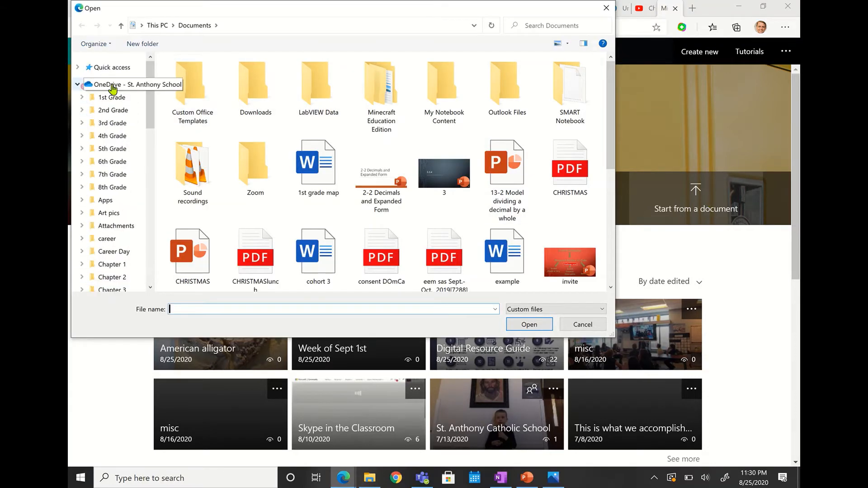
scroll(447, 189, "down", 15)
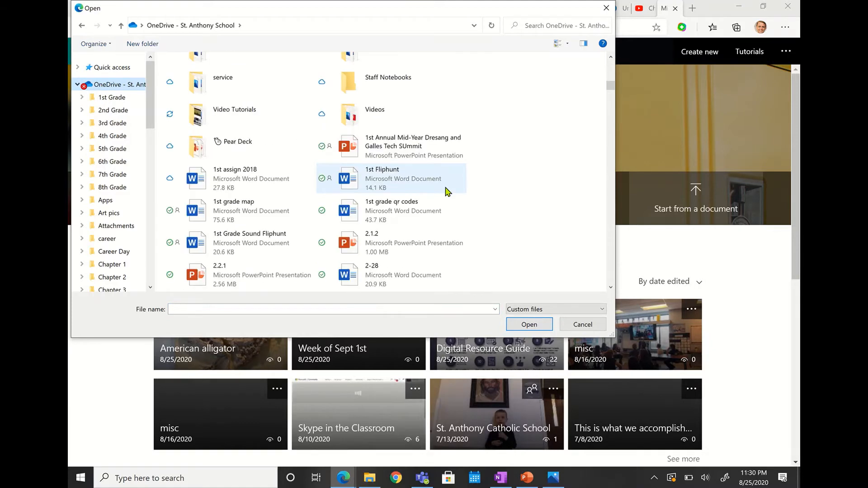
scroll(446, 190, "down", 15)
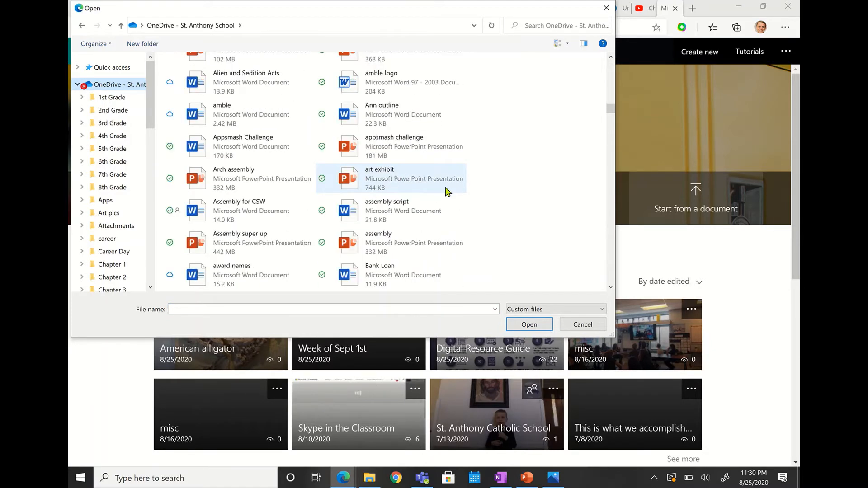
scroll(446, 190, "down", 10)
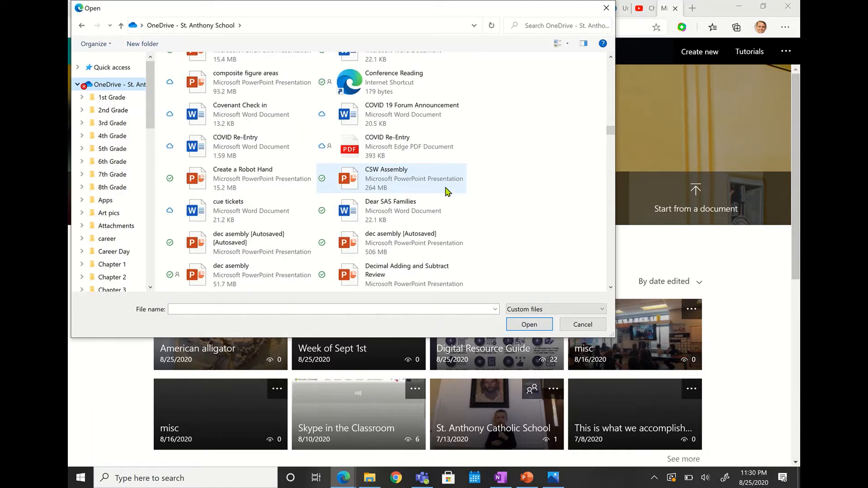
scroll(446, 191, "down", 5)
scroll(446, 190, "up", 5)
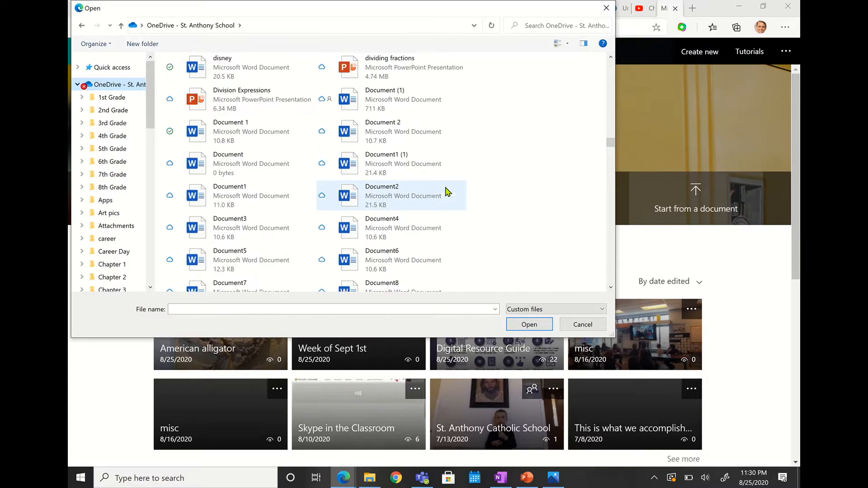
left_click(388, 128)
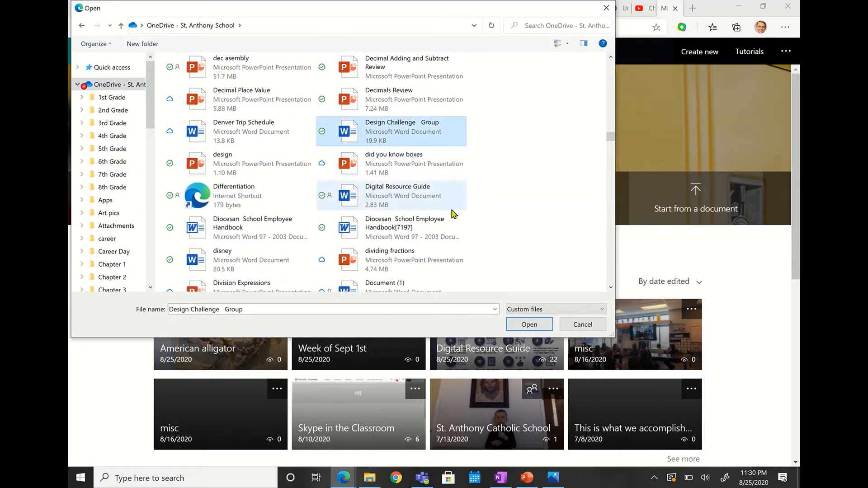
double_click(400, 186)
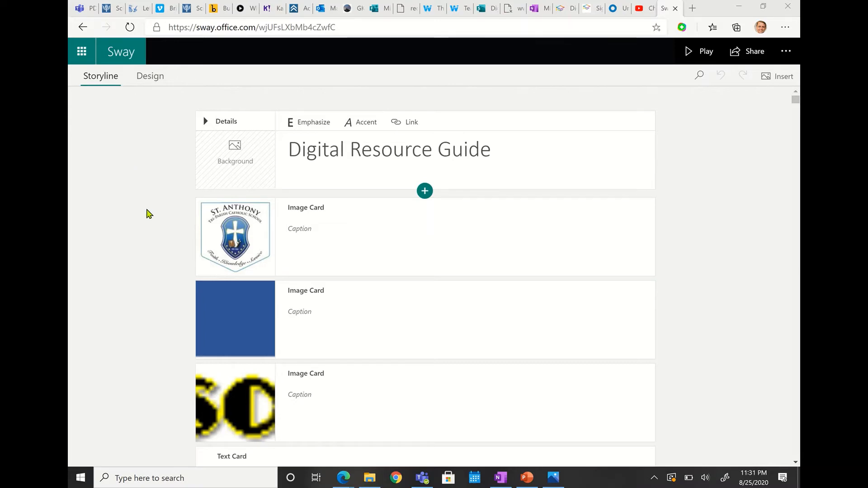
Step: Review the image, text and heading cards in the storyline imported from the Digital Resource Guide document
scroll(149, 213, "down", 5)
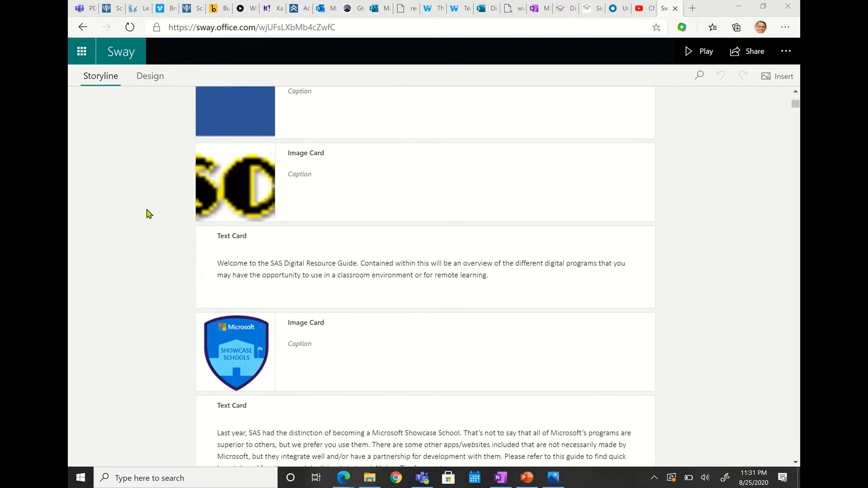
scroll(149, 213, "down", 1)
scroll(149, 213, "up", 5)
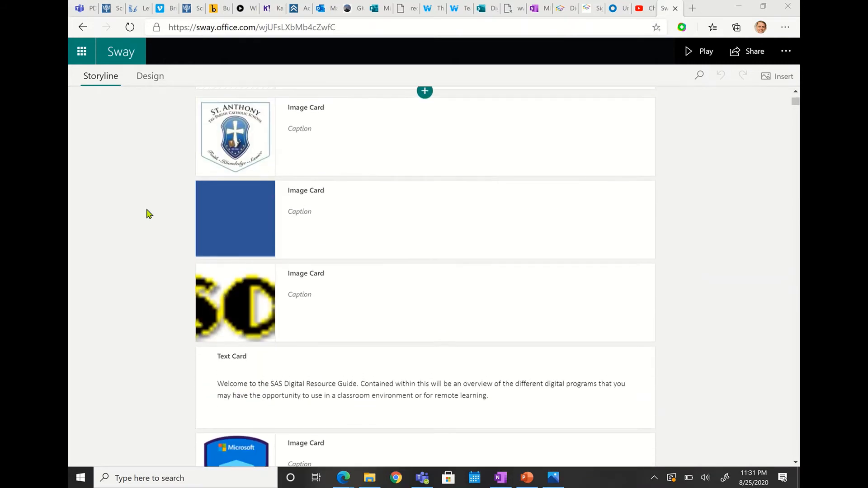
scroll(149, 214, "down", 12)
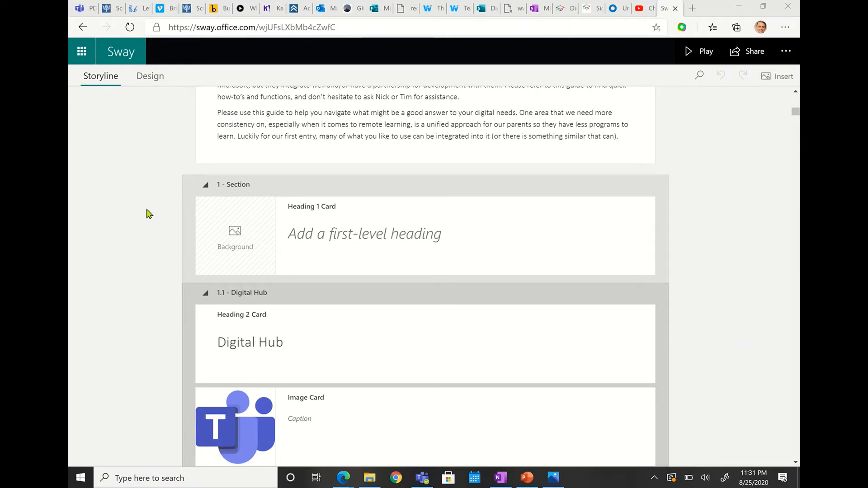
scroll(150, 214, "up", 10)
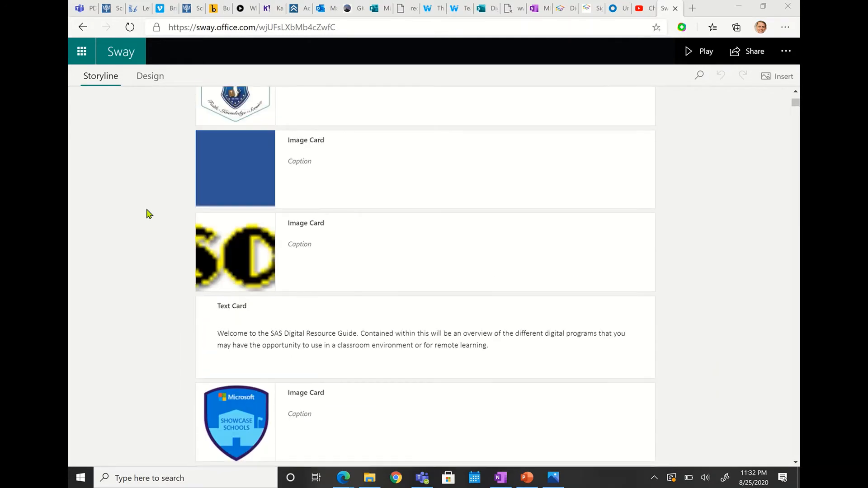
scroll(149, 214, "up", 3)
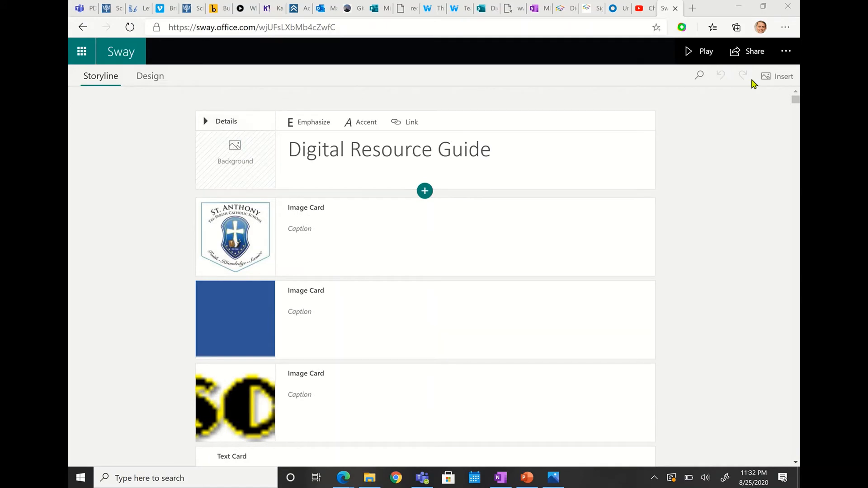
Step: Play the Digital Resource Guide Sway and examine the opening part of its published layout
left_click(700, 51)
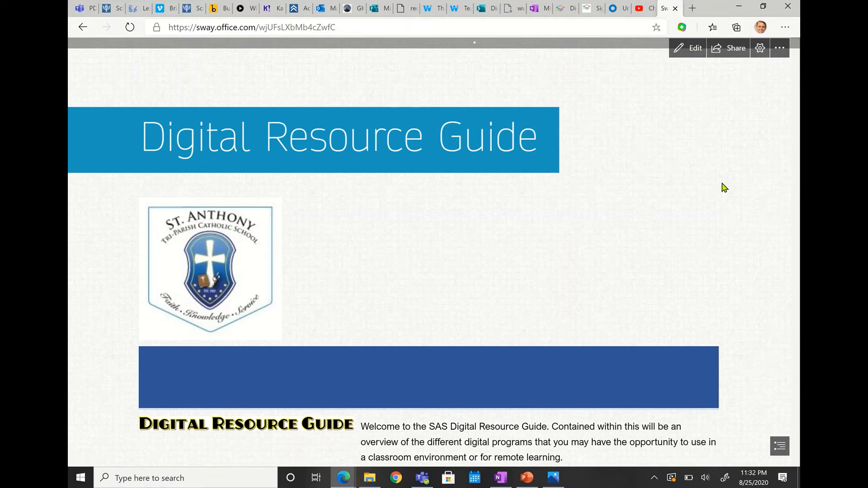
scroll(723, 188, "down", 3)
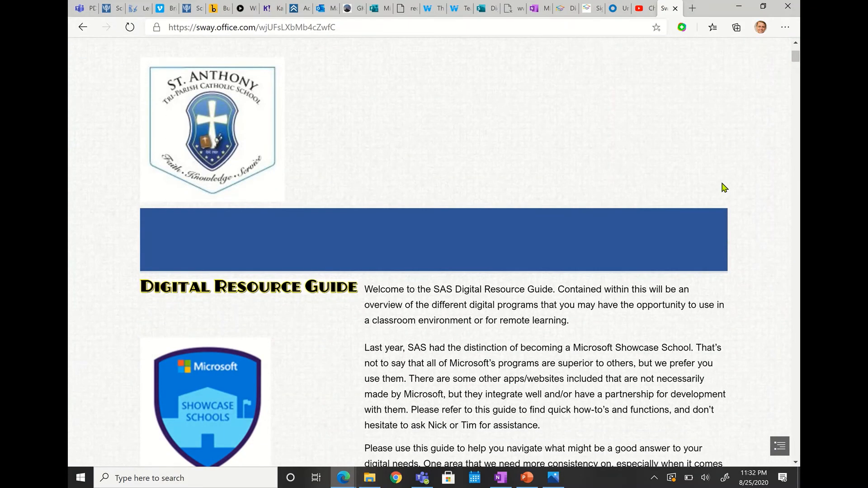
scroll(723, 187, "down", 3)
scroll(723, 187, "up", 4)
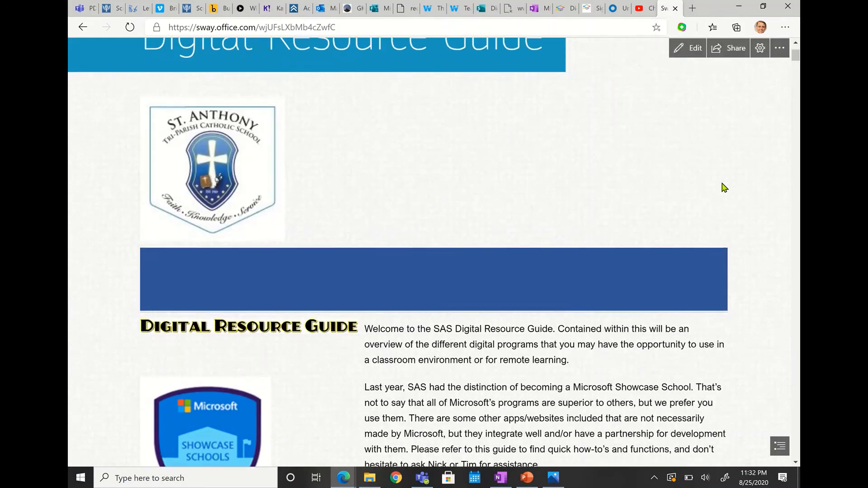
Step: Return from the played Digital Resource Guide to editing and open the style options for its design
scroll(723, 187, "down", 4)
scroll(723, 187, "up", 5)
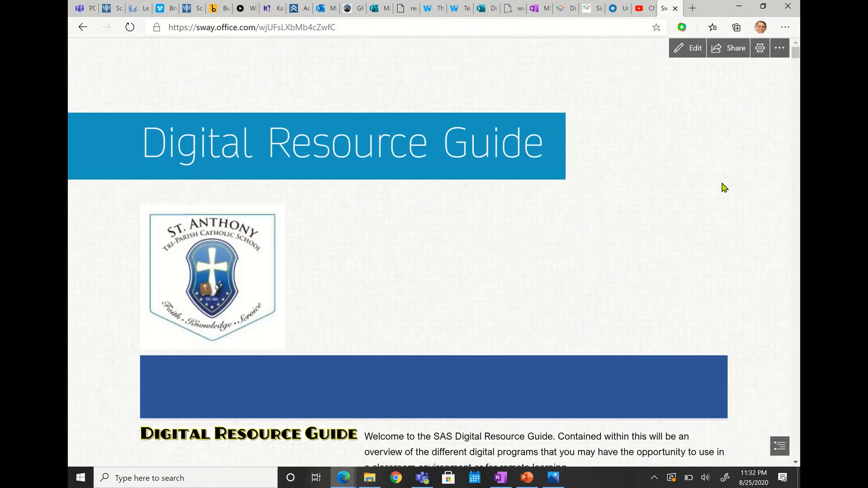
left_click(689, 48)
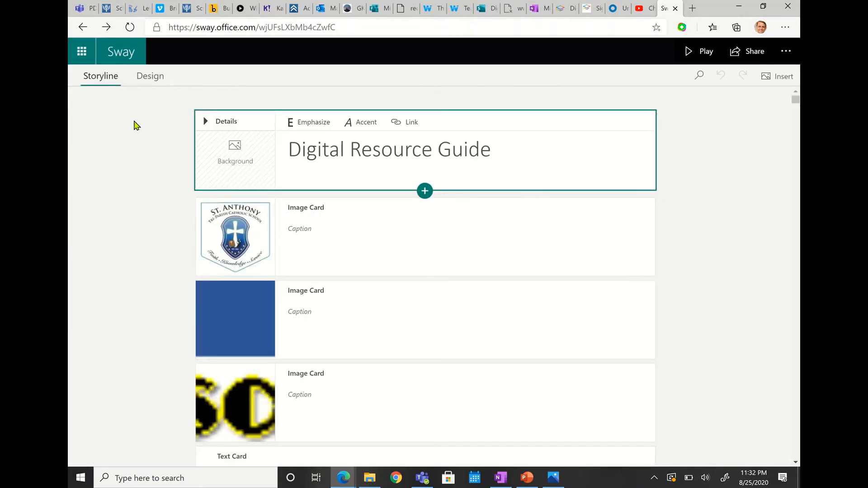
left_click(151, 76)
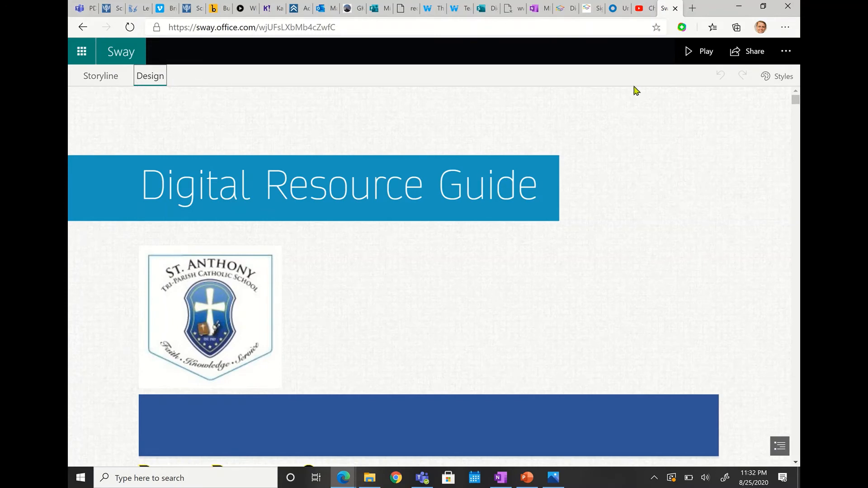
left_click(775, 82)
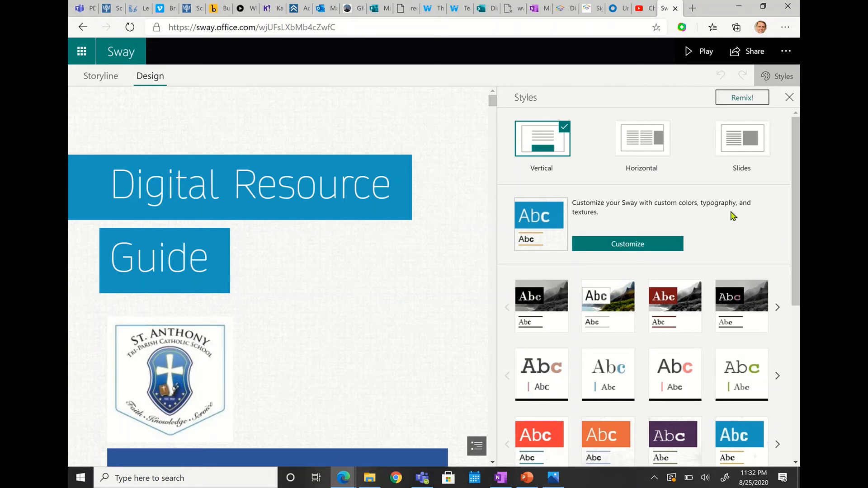
Step: Apply the green Style 4, Variation 3 to the Sway and check its look down to the Other Resources section
scroll(725, 313, "down", 3)
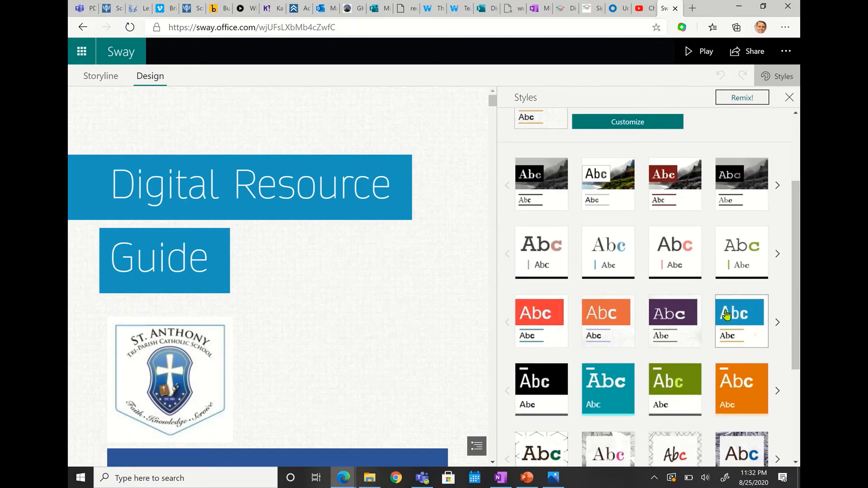
scroll(725, 314, "down", 3)
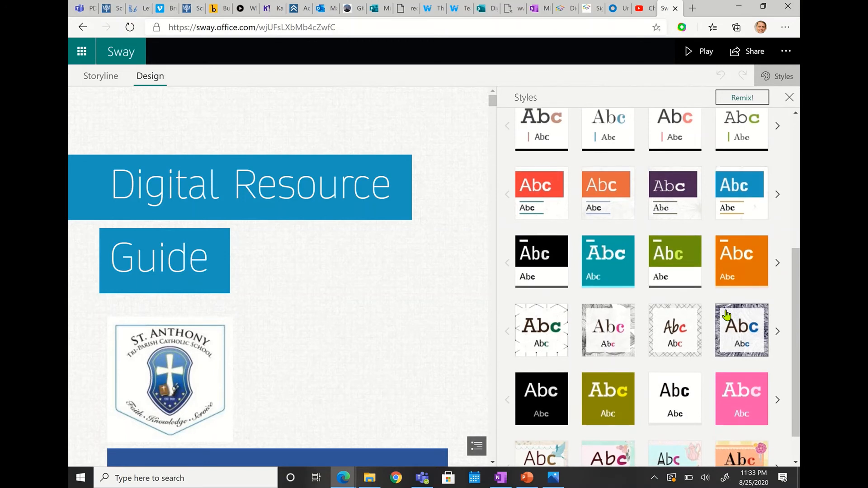
left_click(678, 273)
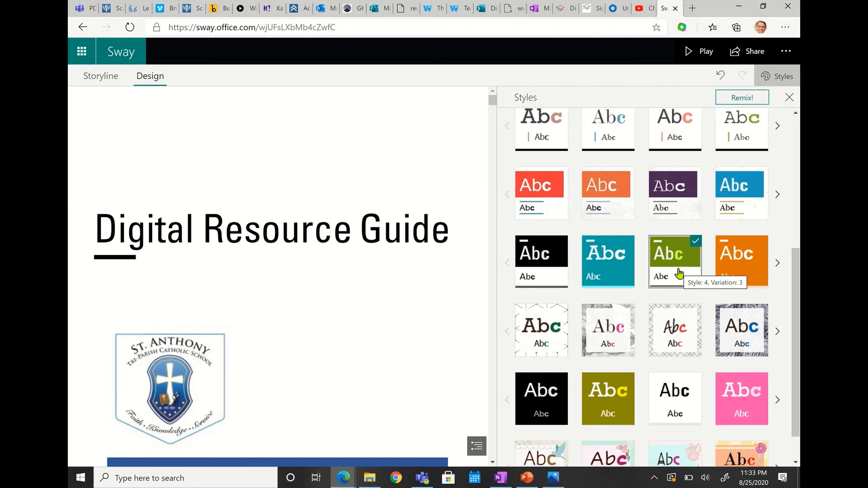
scroll(323, 303, "down", 10)
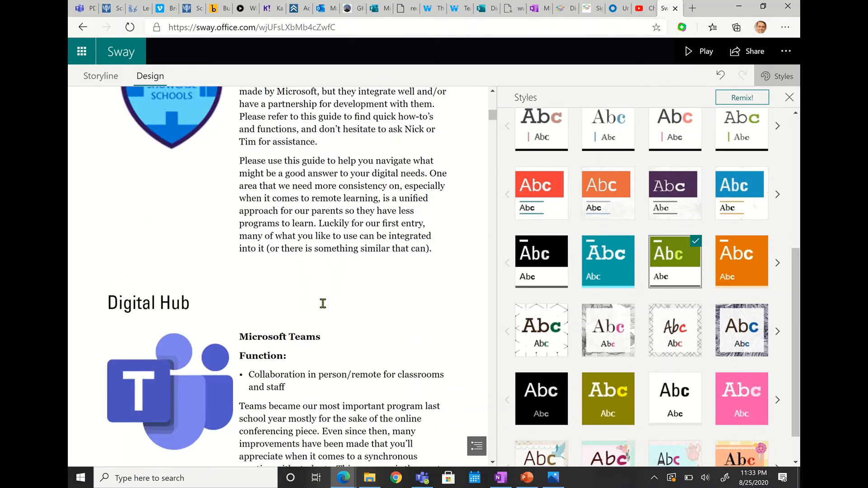
scroll(322, 304, "down", 15)
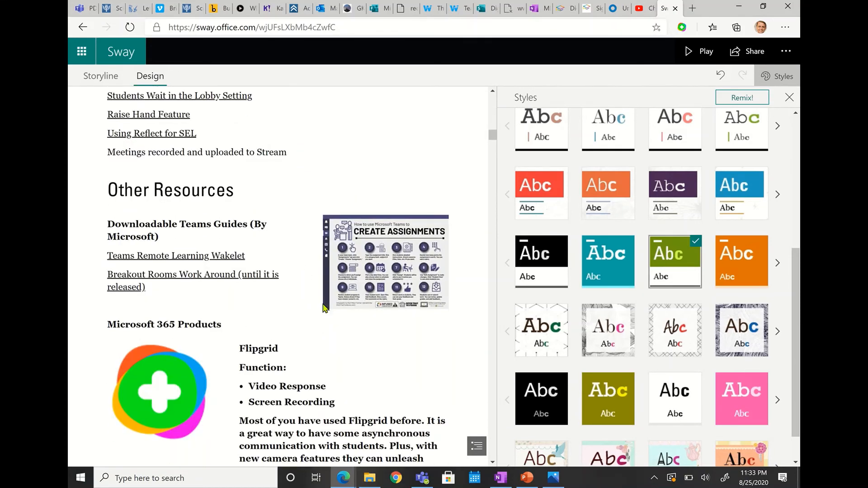
Step: Switch the Sway to the solid black style and check its look from the Digital Hub section up to the title
scroll(323, 307, "up", 12)
left_click(538, 405)
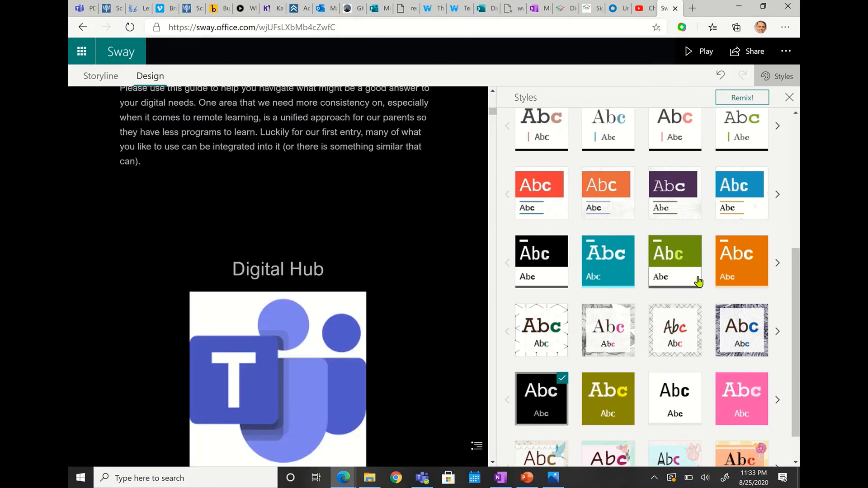
scroll(397, 215, "up", 6)
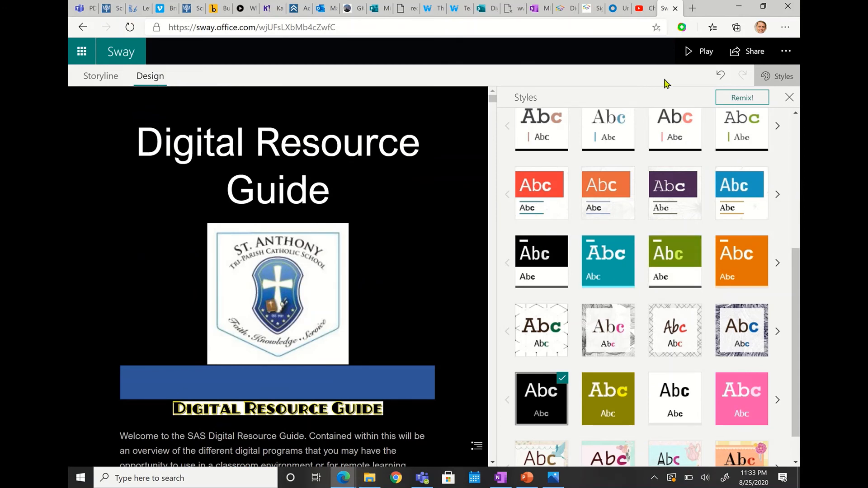
Step: Remix the Sway's design twice, checking the opening section between the two remixes
left_click(743, 100)
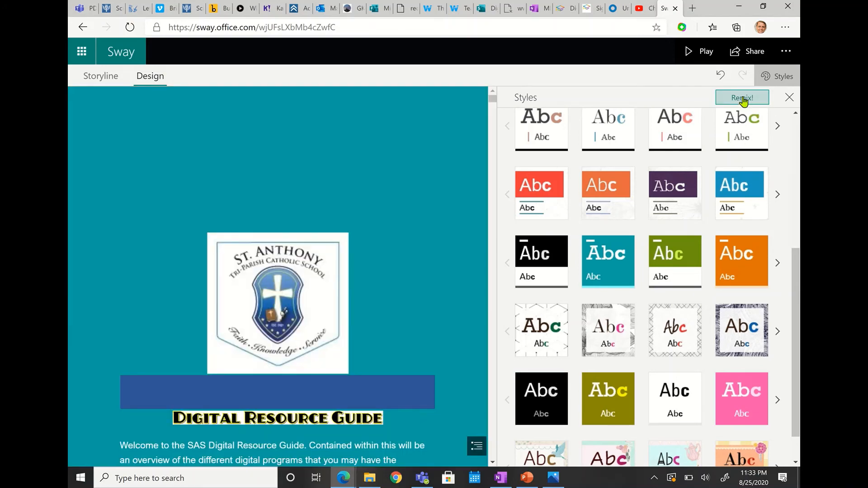
scroll(383, 201, "down", 7)
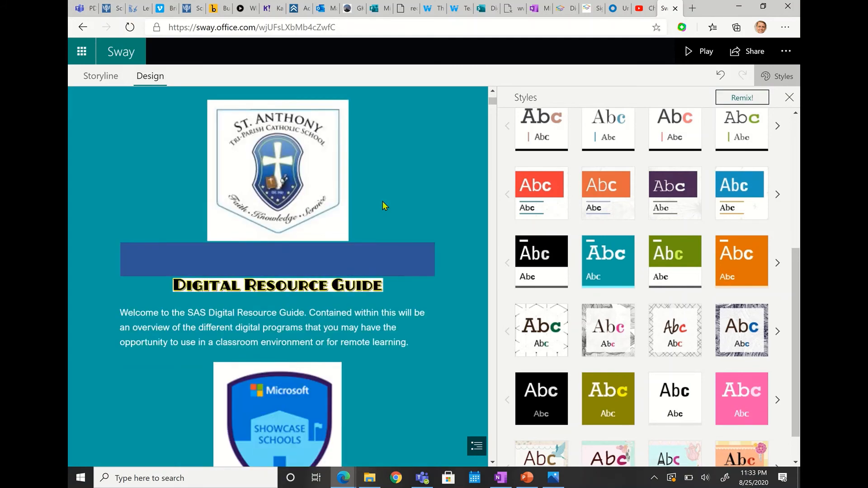
scroll(383, 202, "up", 5)
scroll(383, 202, "up", 1)
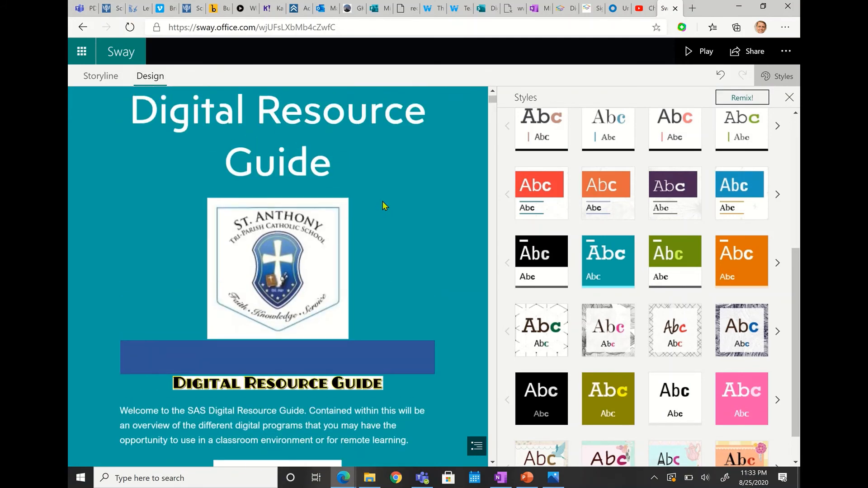
left_click(736, 99)
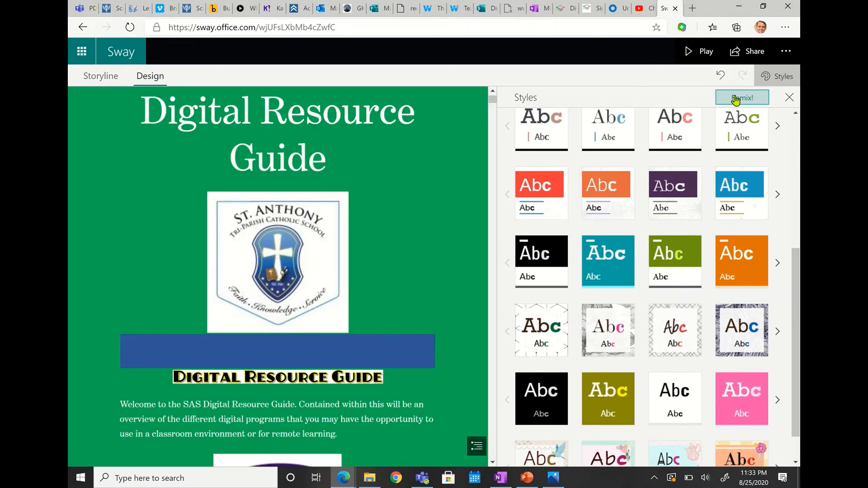
Step: Examine the style customization options for color inspiration, palettes, fonts, animation emphasis and text size, and return to the main style options
scroll(732, 286, "up", 5)
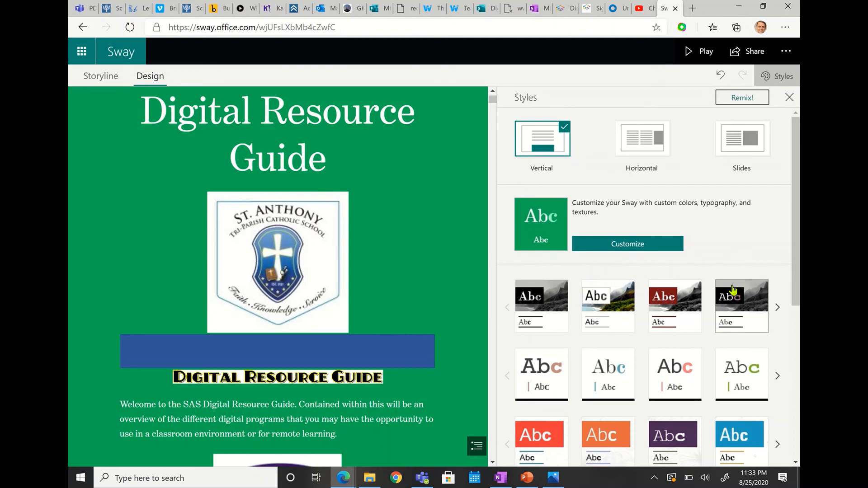
left_click(630, 244)
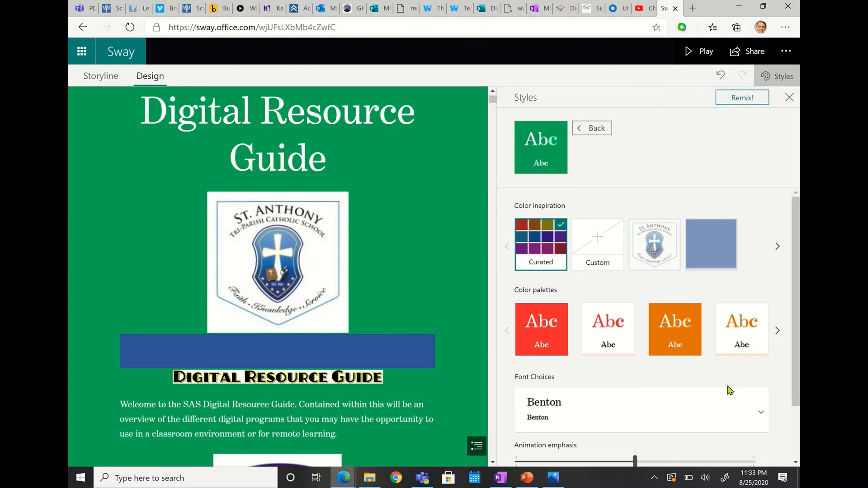
scroll(729, 390, "down", 2)
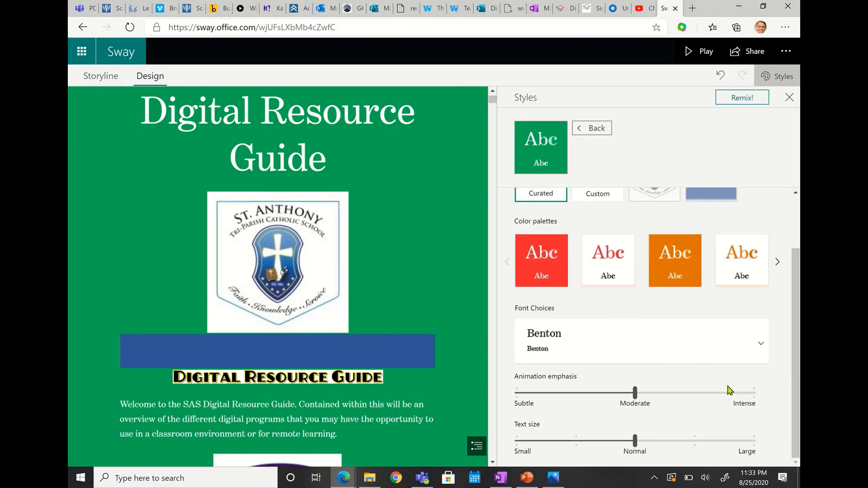
left_click(636, 339)
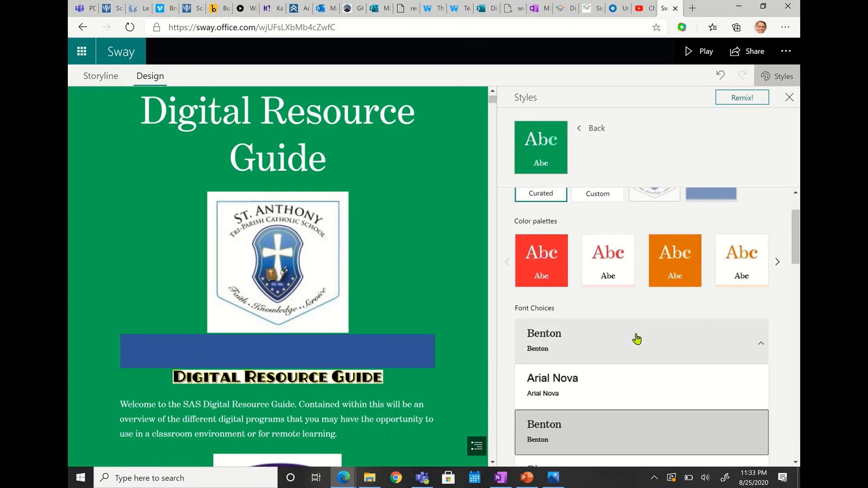
left_click(638, 342)
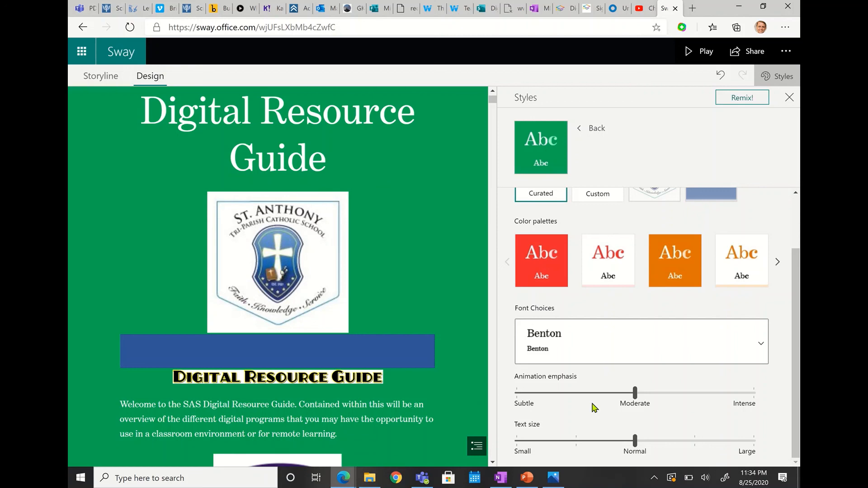
scroll(593, 407, "up", 2)
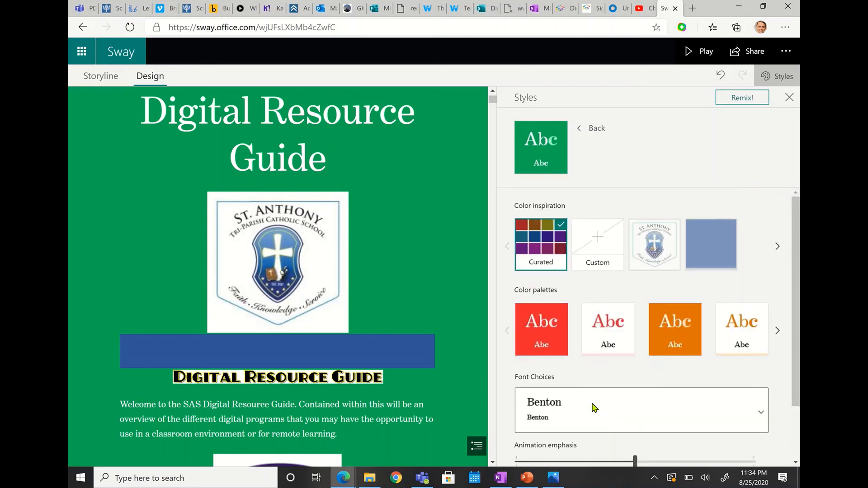
left_click(596, 129)
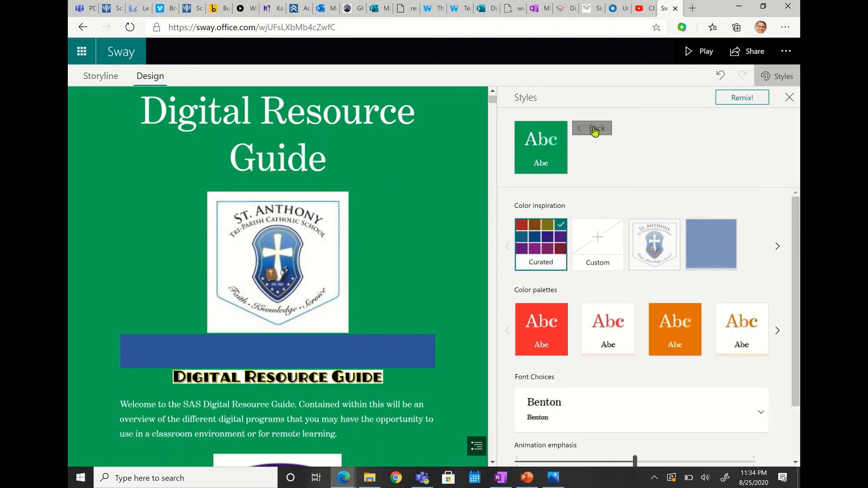